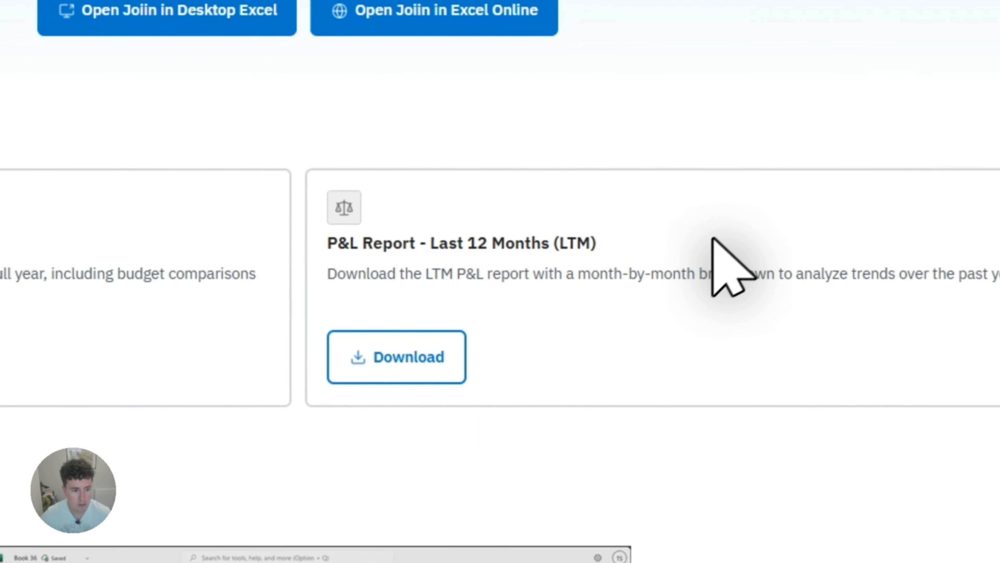
# - Open the account's API access settings and copy the Joiin API key
pyautogui.click(896, 56)
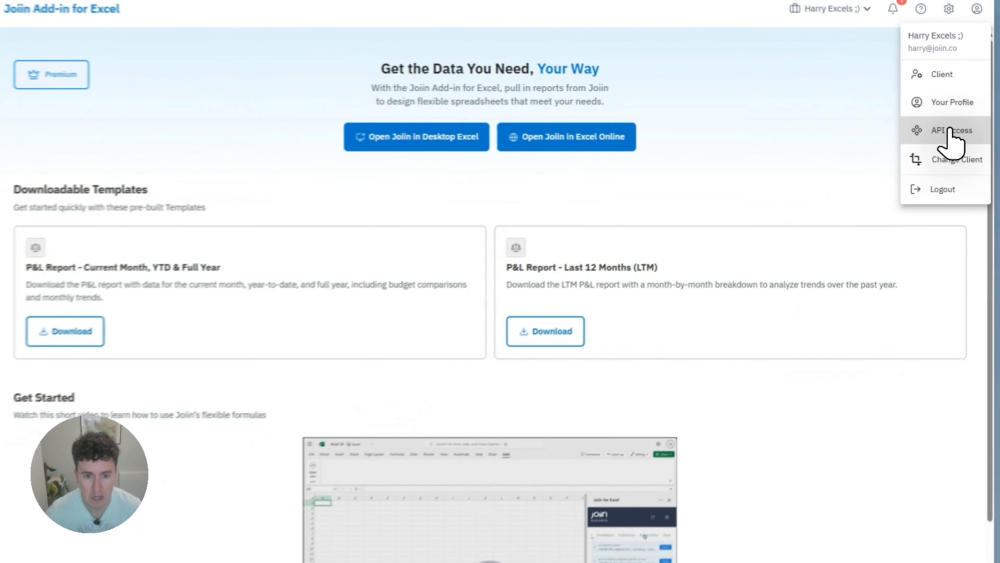
pyautogui.click(850, 236)
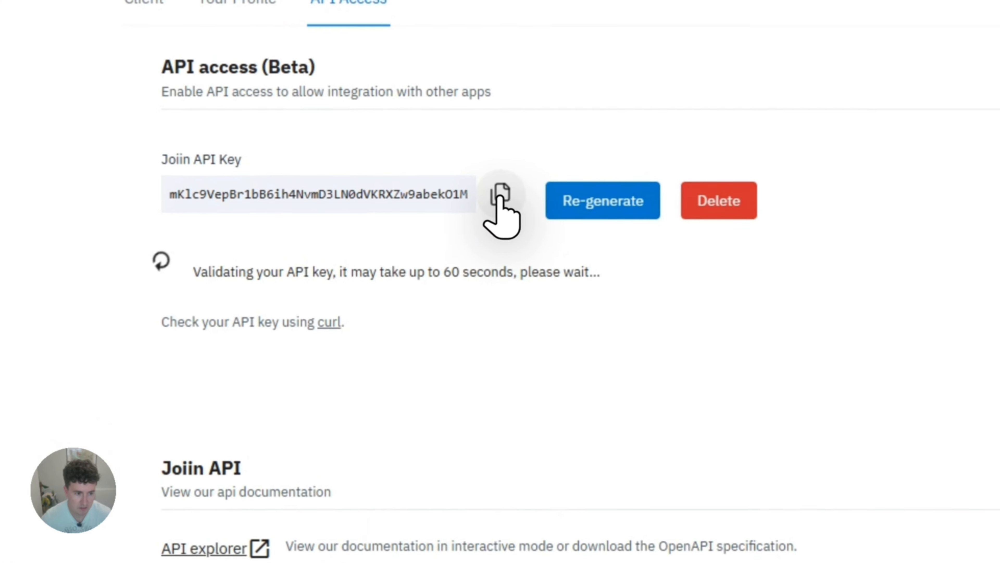
pyautogui.click(498, 212)
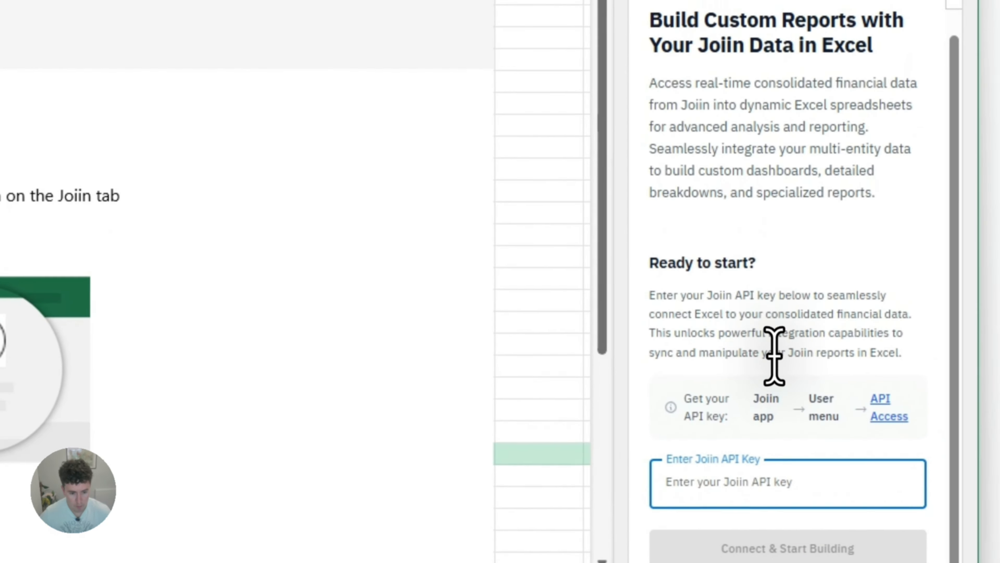
# - Switch to Excel, paste the API key into the Joiin add-in, connect it, and maximize the workbook window
pyautogui.hotkey('ctrl', 'v')
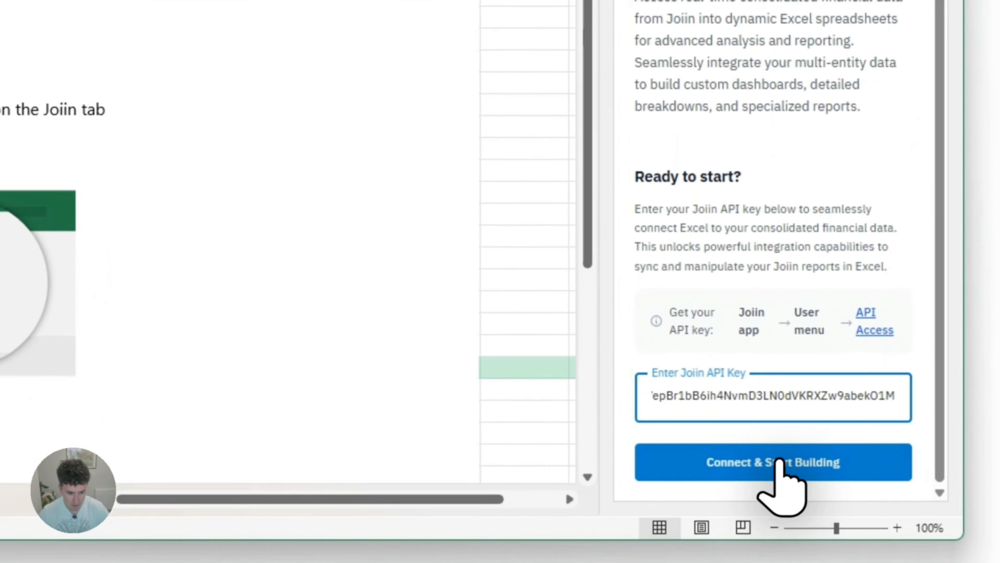
pyautogui.click(800, 548)
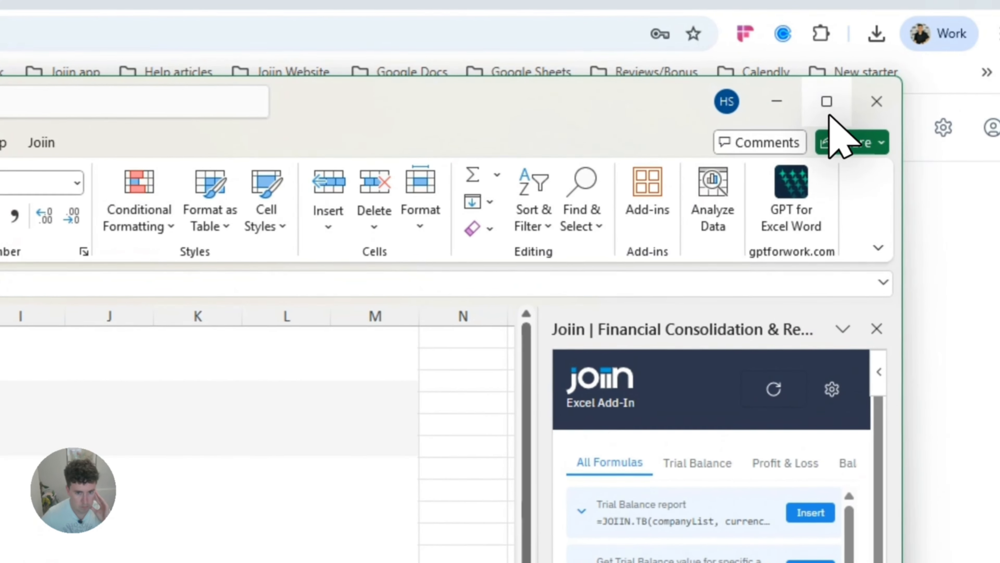
pyautogui.click(829, 115)
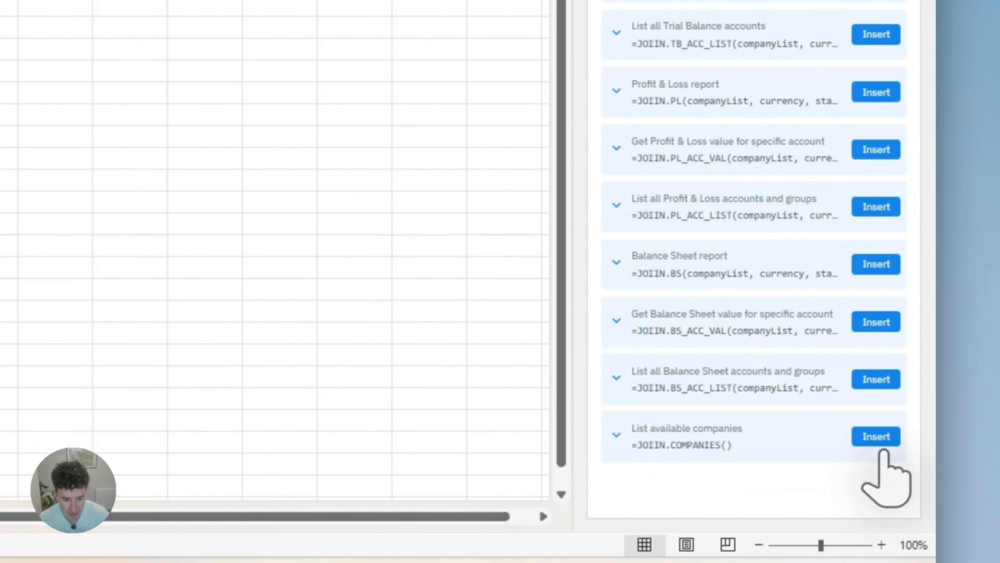
# - Insert the Joiin formula that lists available companies into A1 and autofit column A
pyautogui.click(877, 437)
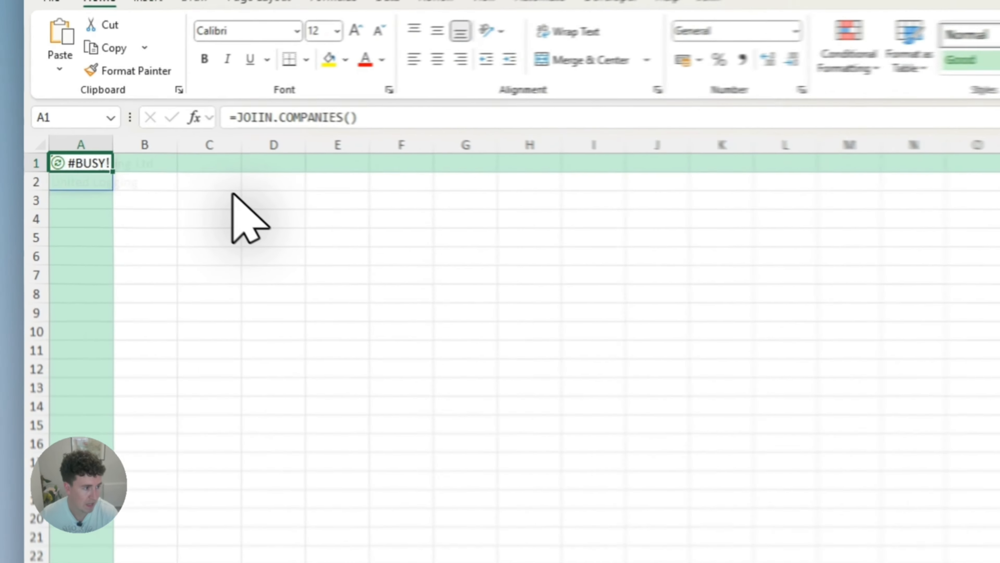
pyautogui.doubleClick(140, 154)
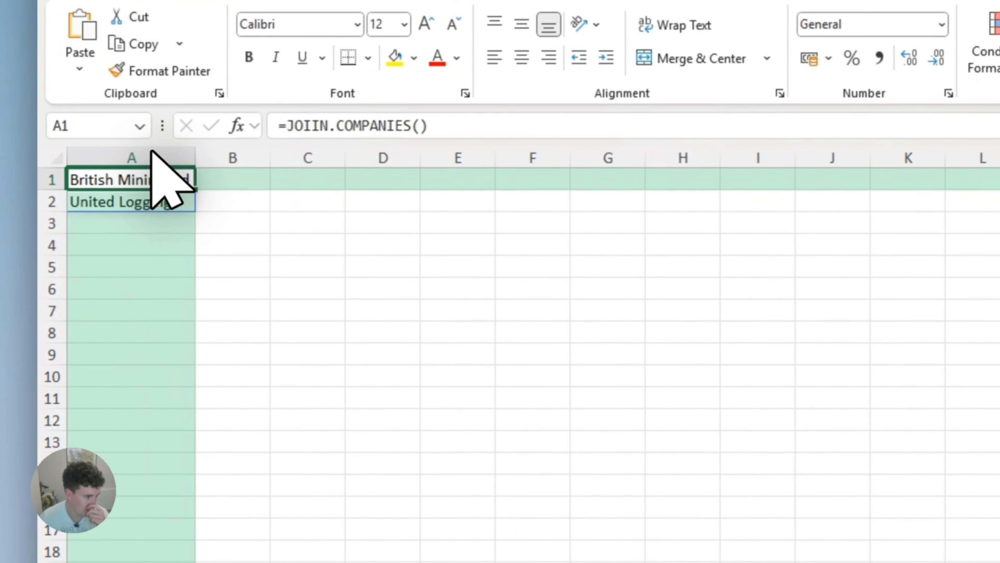
pyautogui.click(205, 176)
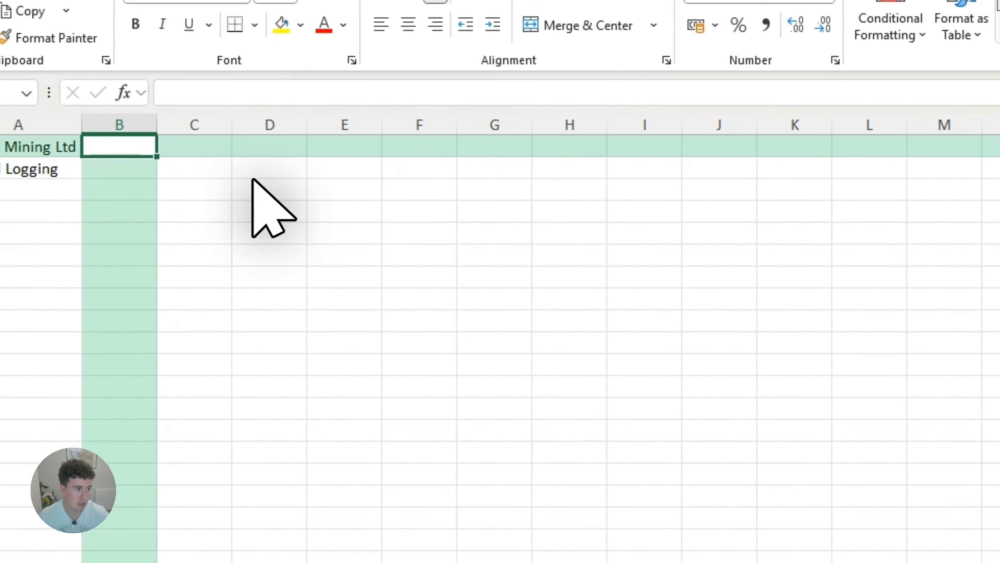
# - Enter Jan-25 in D2 and fill the monthly headings across to May-25 in H2
pyautogui.click(298, 180)
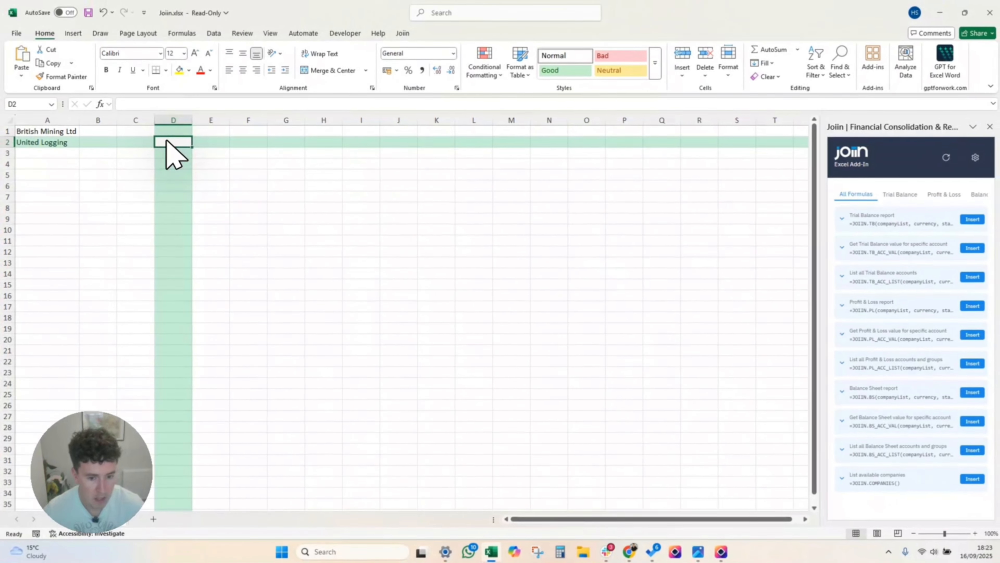
pyautogui.write('Jan-25')
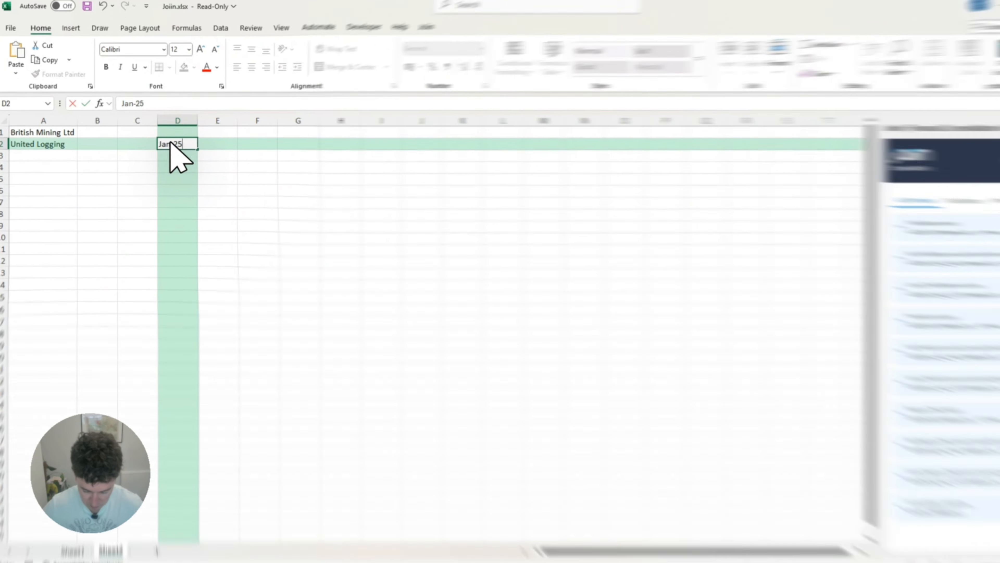
pyautogui.press('Tab')
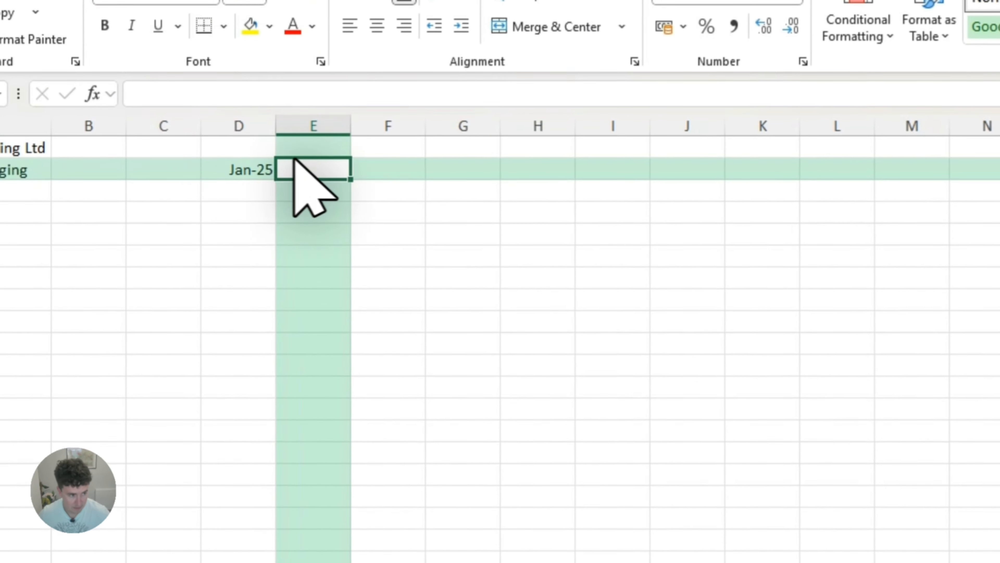
pyautogui.click(243, 174)
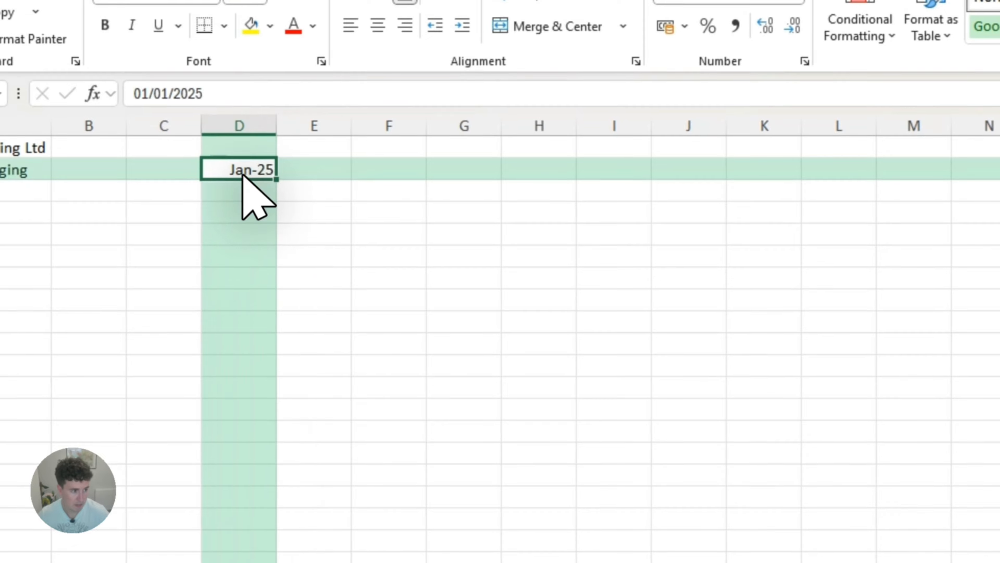
pyautogui.moveTo(258, 176); pyautogui.dragTo(502, 236)
# - Insert the formula listing all Profit & Loss accounts and groups into C3 and clear its sample arguments
pyautogui.click(147, 215)
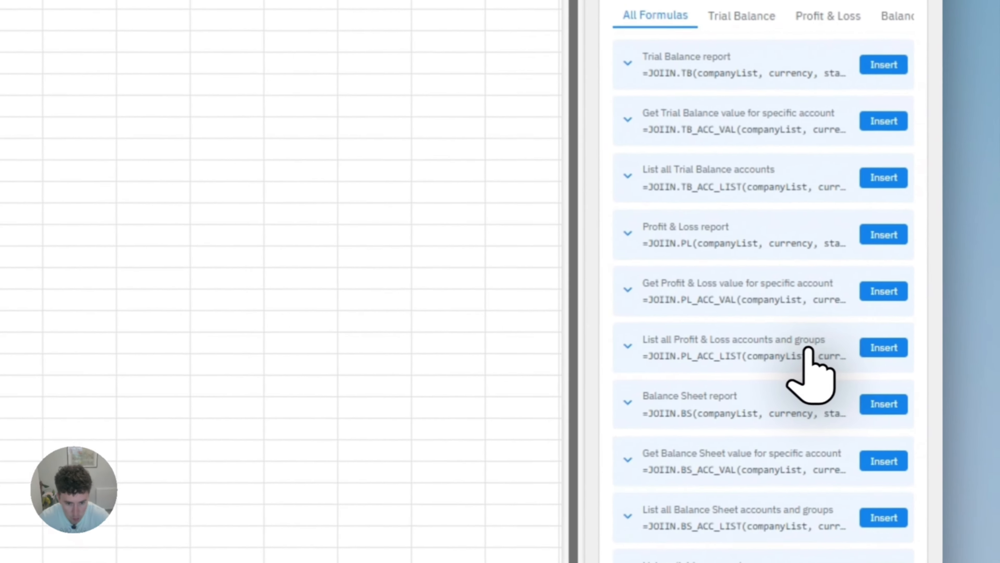
pyautogui.click(877, 351)
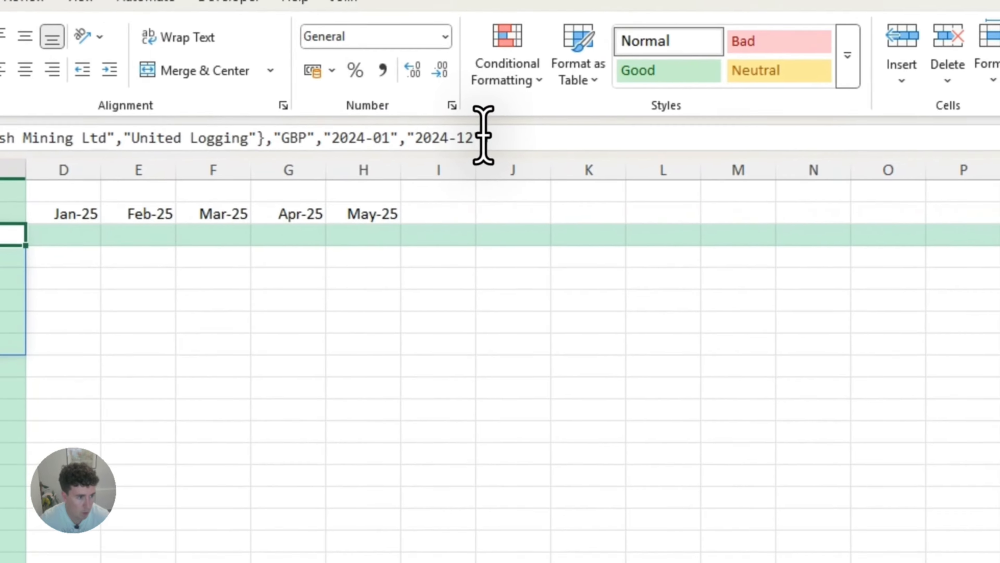
pyautogui.moveTo(479, 138); pyautogui.dragTo(0, 139)
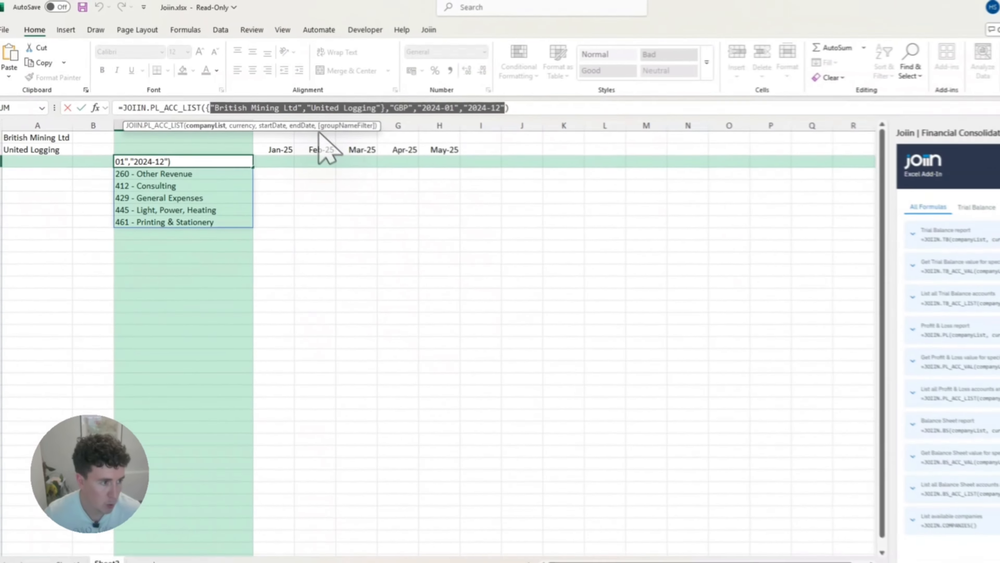
pyautogui.press('BackSpace')
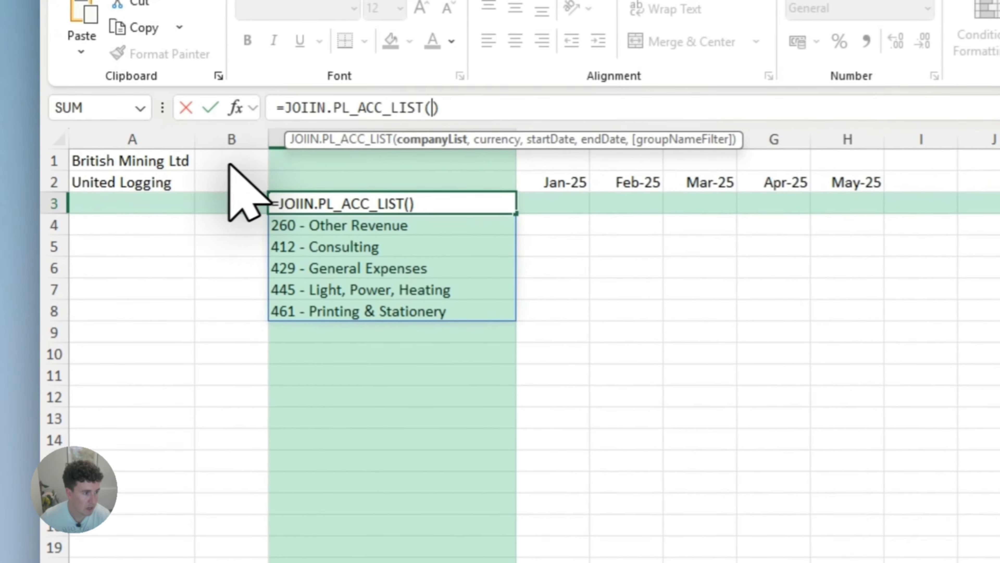
# - Complete the PL_ACC_LIST formula in C3 with company list A1#, currency "GBP", start date D2 and end date H2
pyautogui.moveTo(150, 168); pyautogui.dragTo(149, 182)
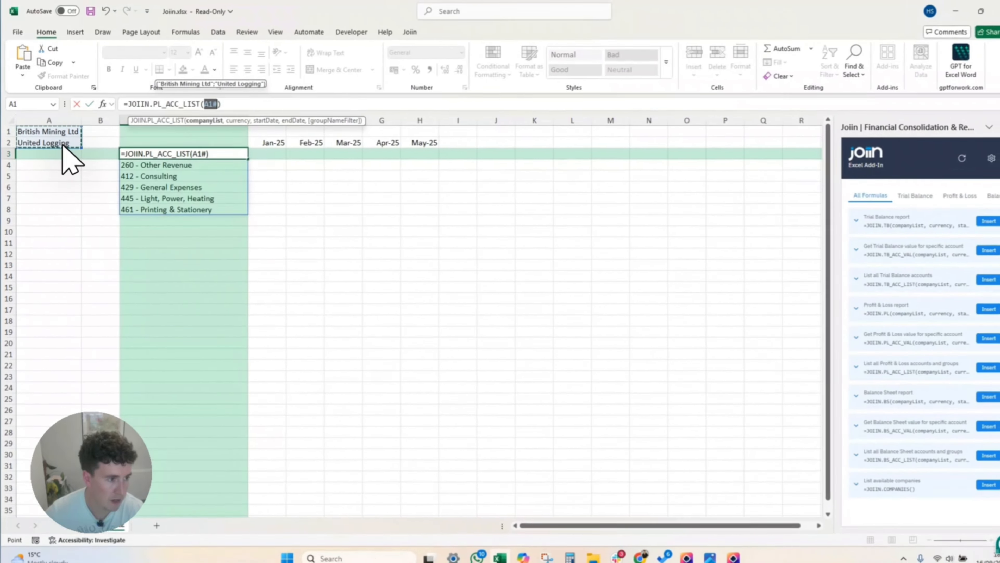
pyautogui.write(',"GBP",')
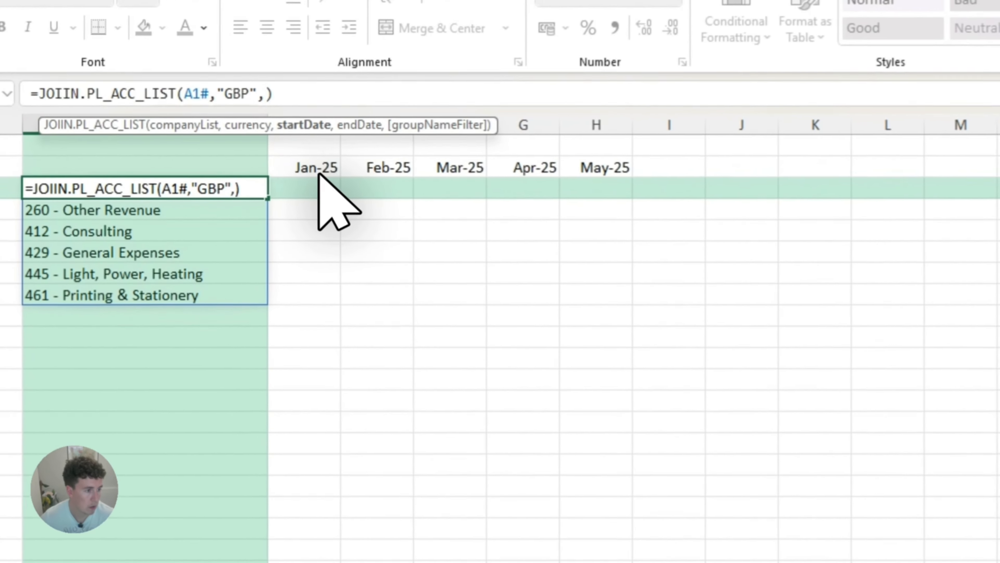
pyautogui.click(320, 173)
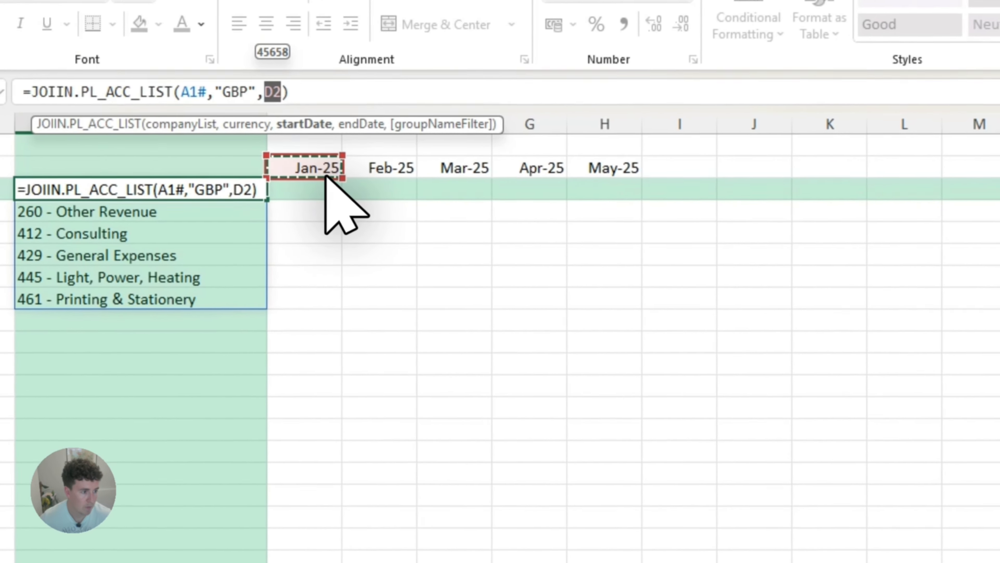
pyautogui.write(',')
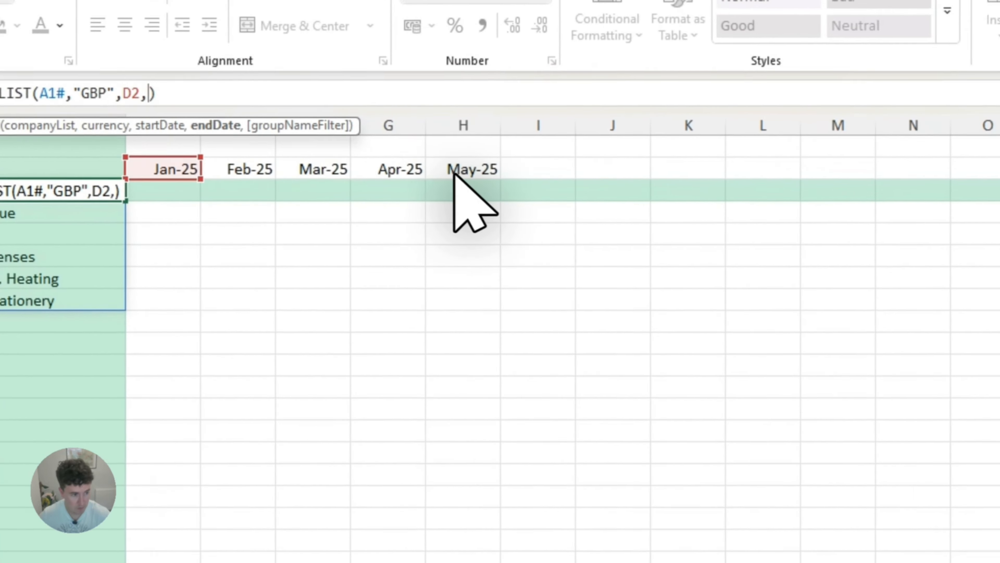
pyautogui.click(612, 171)
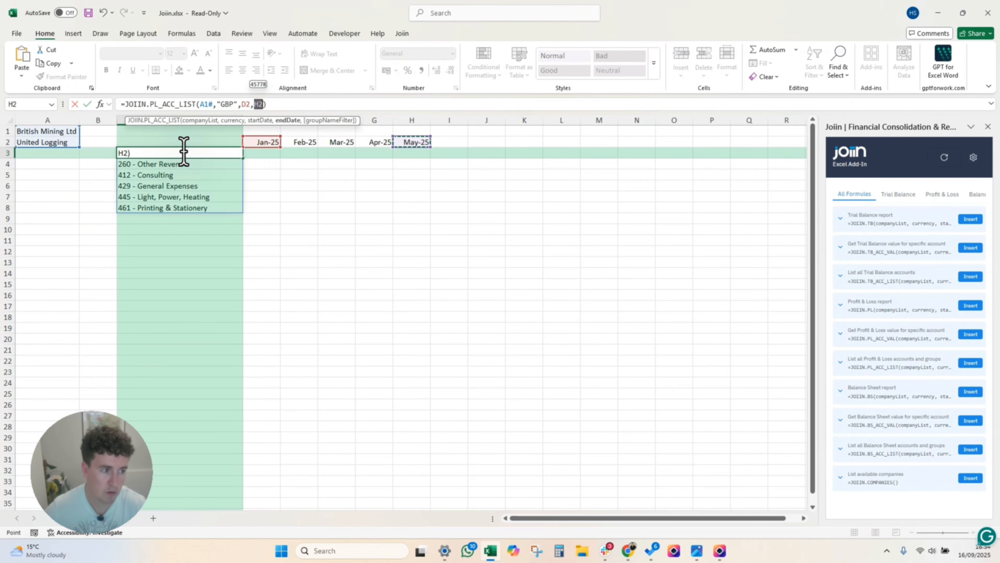
pyautogui.press('Return')
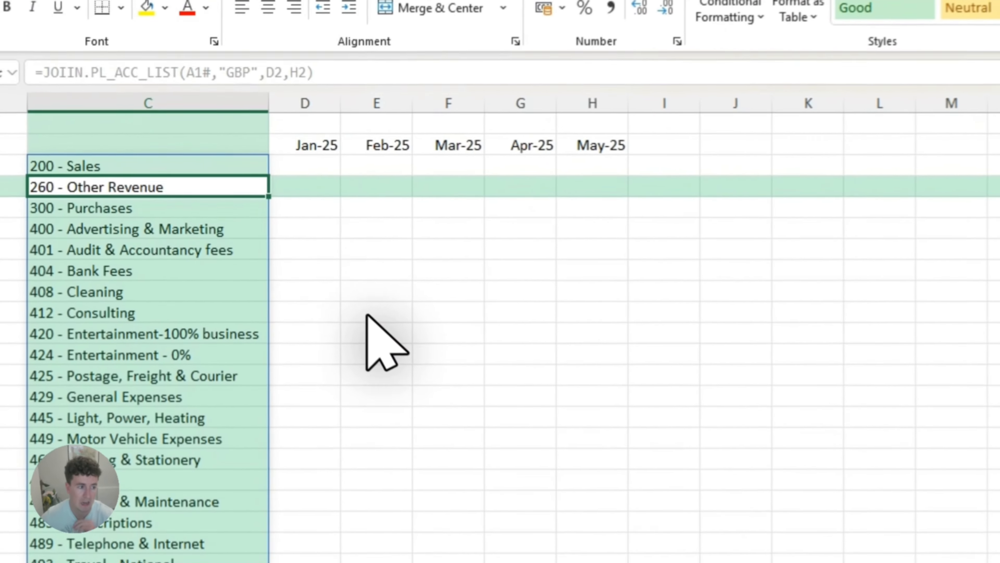
# - Insert the formula for a specific account's Profit & Loss value into D3 and clear its sample arguments
pyautogui.click(303, 166)
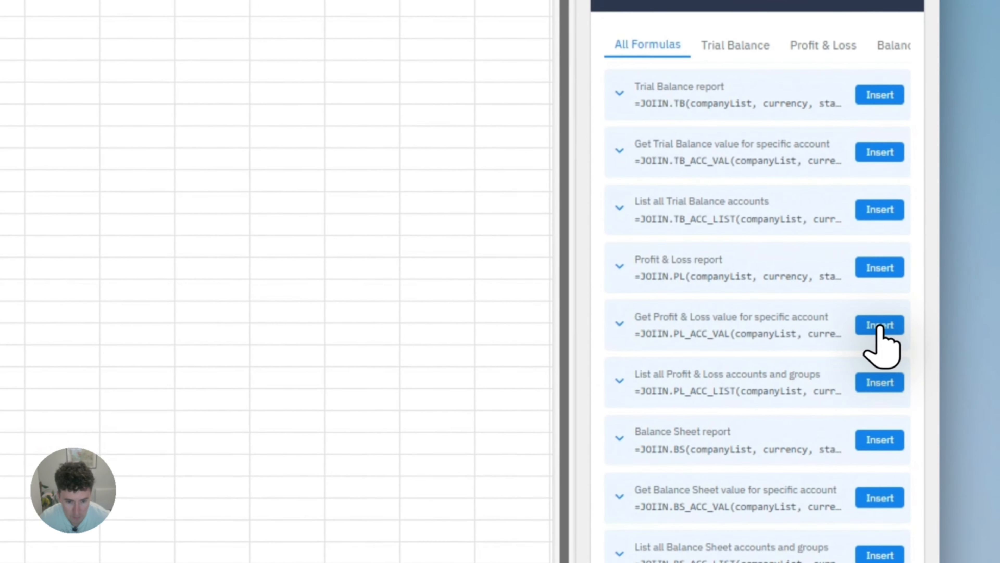
pyautogui.click(879, 326)
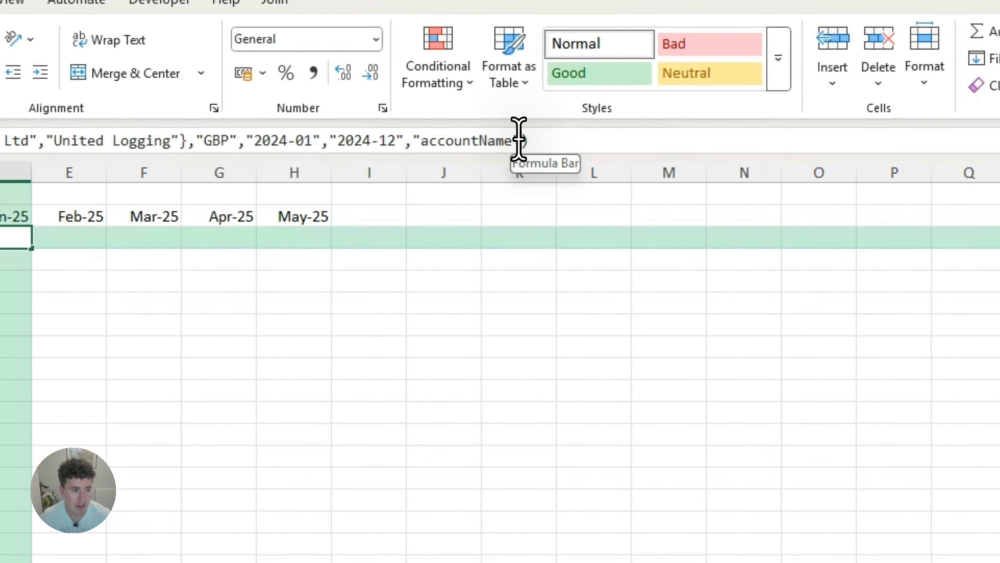
pyautogui.moveTo(519, 140); pyautogui.dragTo(0, 140)
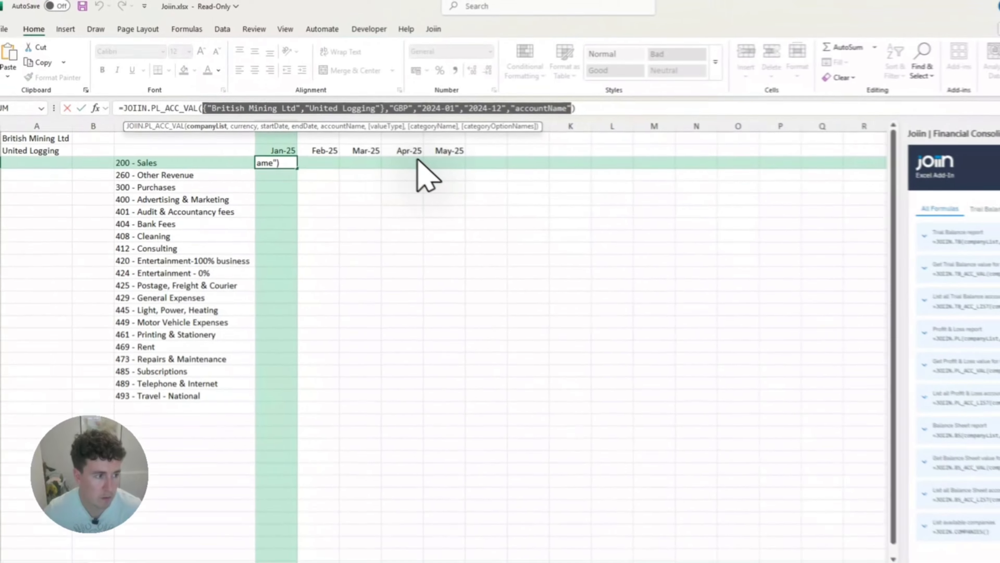
pyautogui.press('Delete')
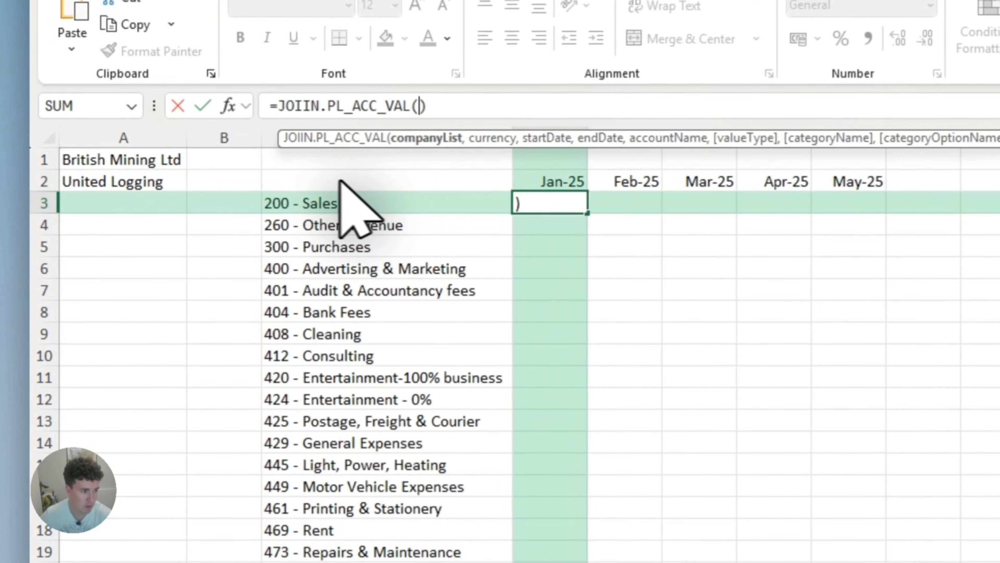
# - Complete the PL_ACC_VAL formula in D3 with A1#, "GBP", D2, D2 and C3, and expand its parameter descriptions in the add-in
pyautogui.click(149, 166)
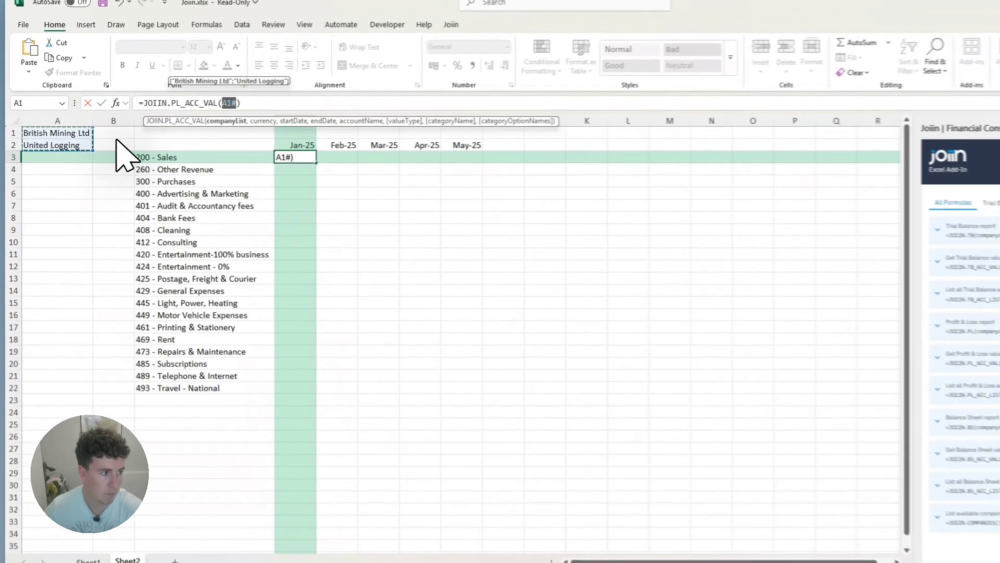
pyautogui.write(',"GBP",')
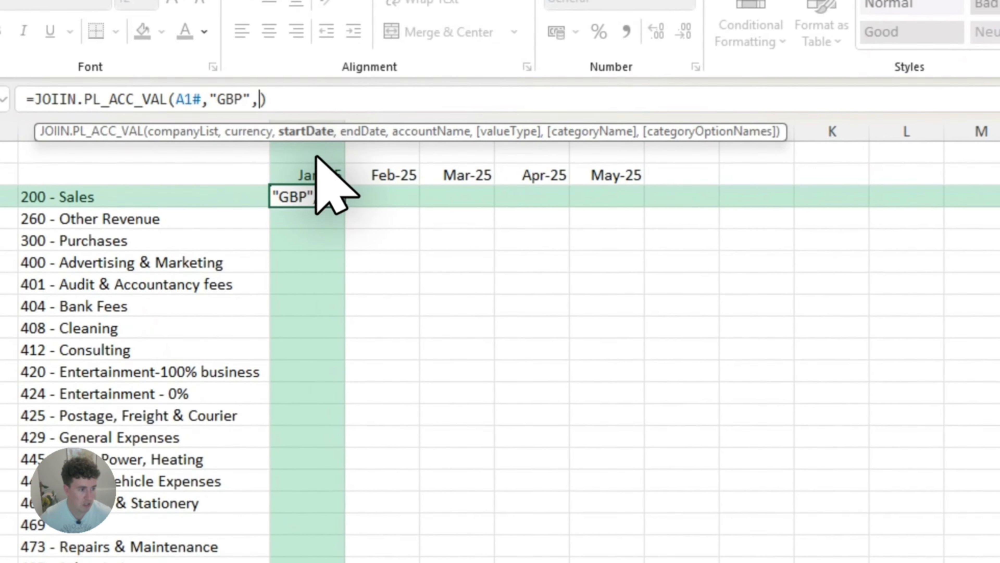
pyautogui.click(315, 173)
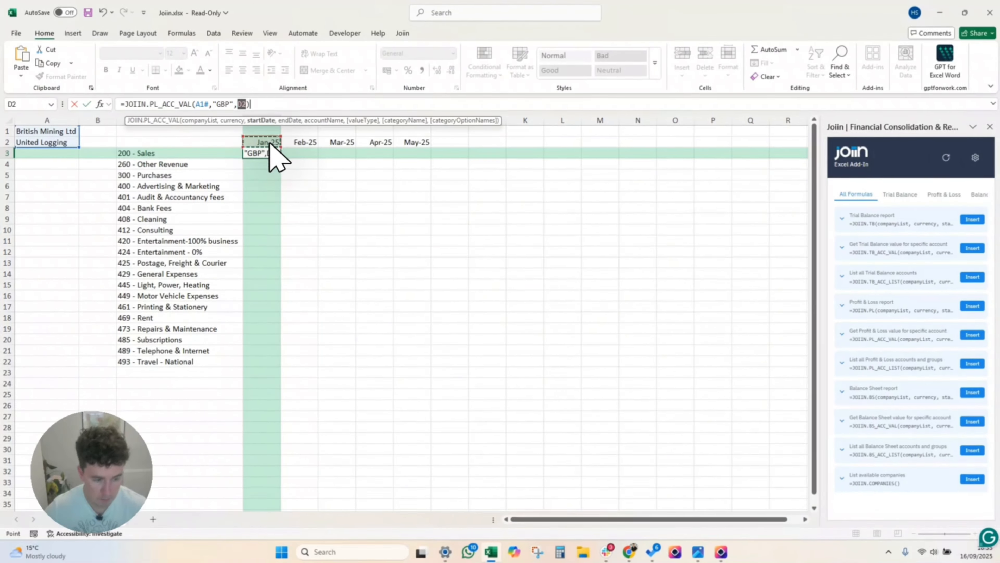
pyautogui.write(',')
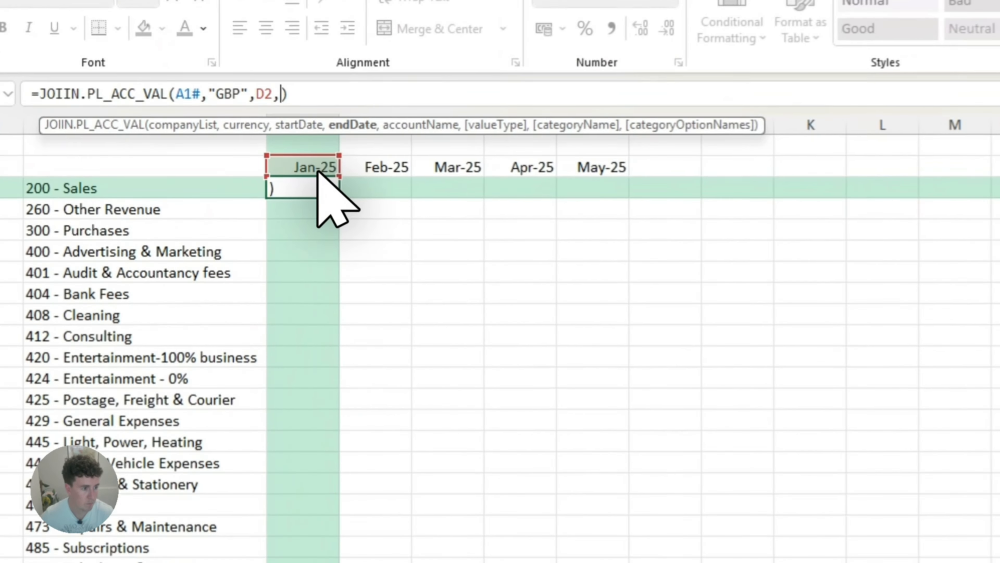
pyautogui.click(321, 173)
pyautogui.write(',')
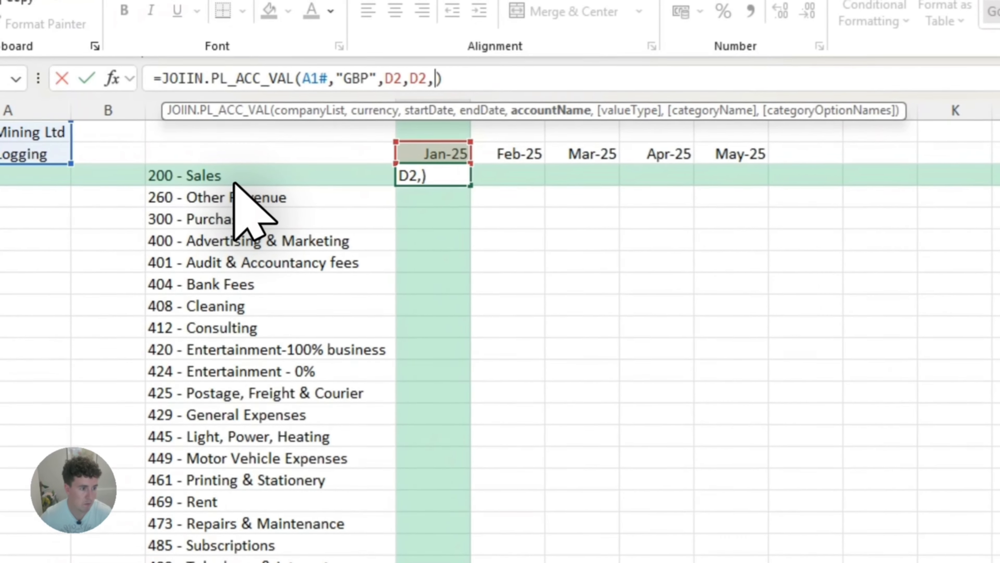
pyautogui.click(235, 182)
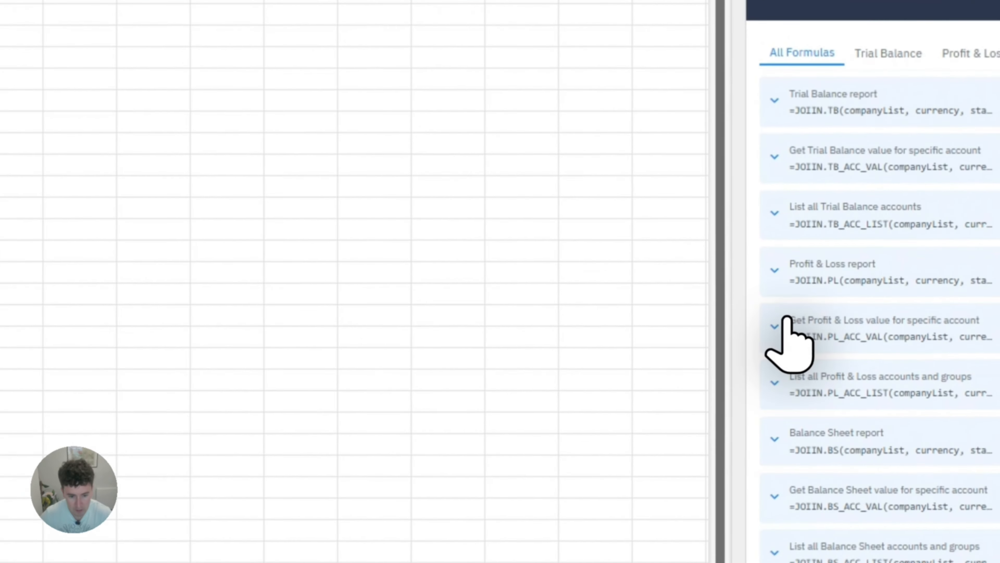
pyautogui.click(776, 325)
pyautogui.scroll(-3, 837, 316)
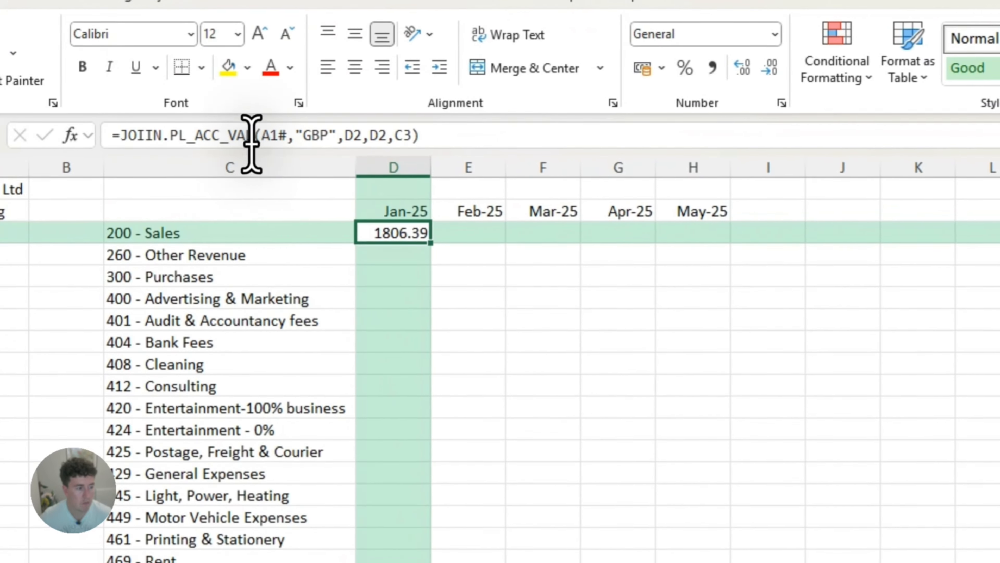
# - Make the company list reference in D3's PL_ACC_VAL formula fully absolute as $A$1#
pyautogui.click(251, 143)
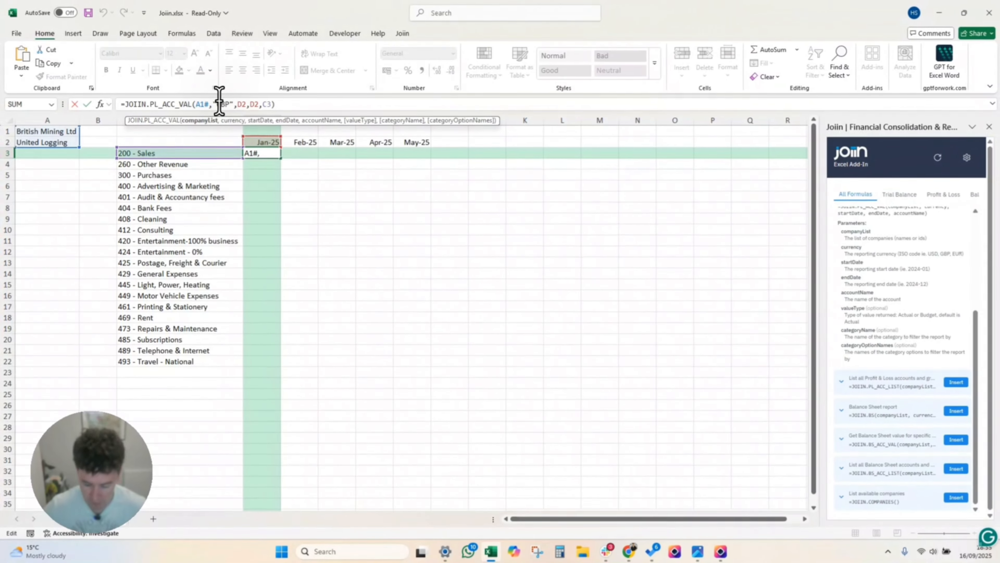
pyautogui.write('$')
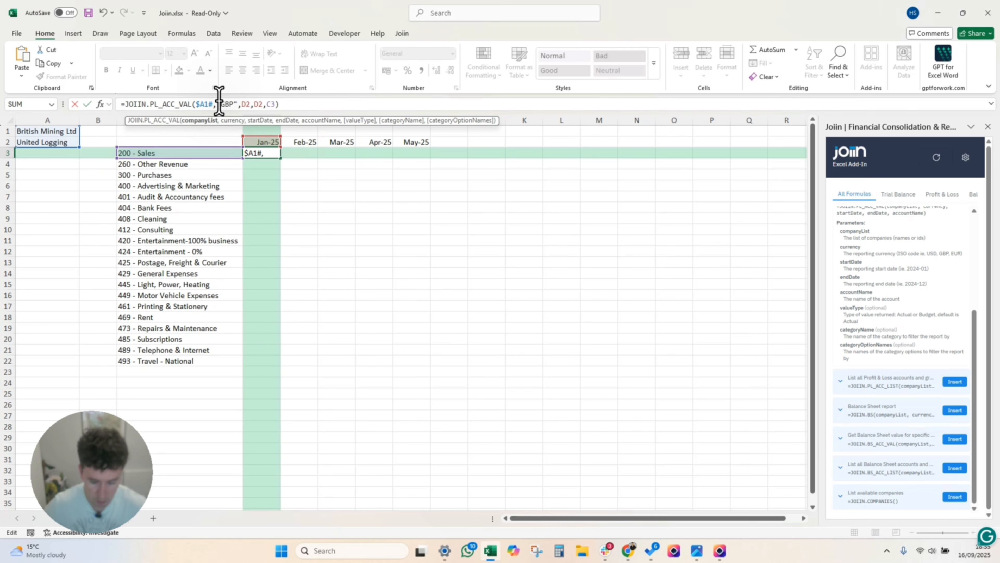
pyautogui.press('Right')
pyautogui.write('$')
# - Lock the row of both the start date and end date references in the D3 formula as D$2
pyautogui.press('Right')
pyautogui.press('Right')
pyautogui.press('Right')
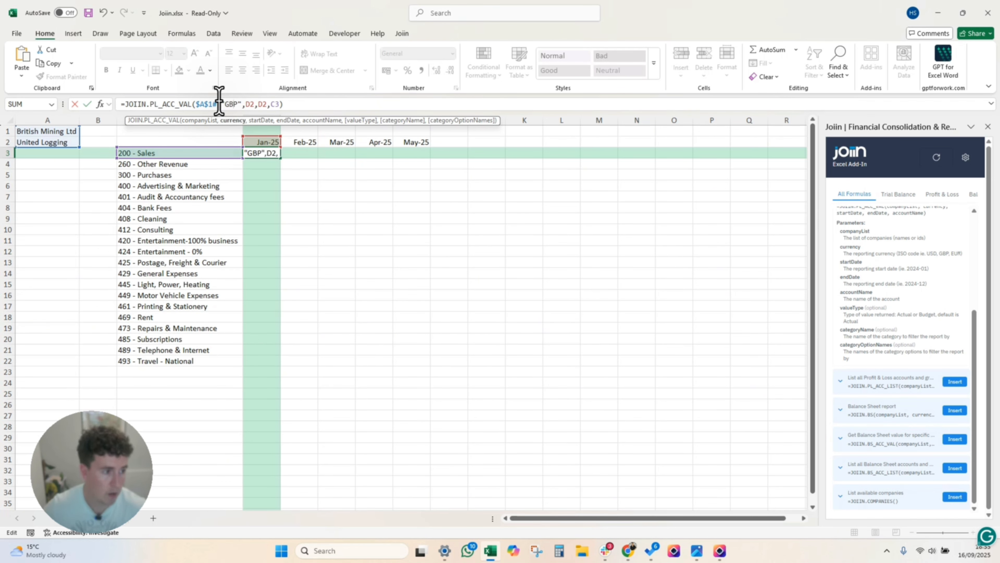
pyautogui.press('Right')
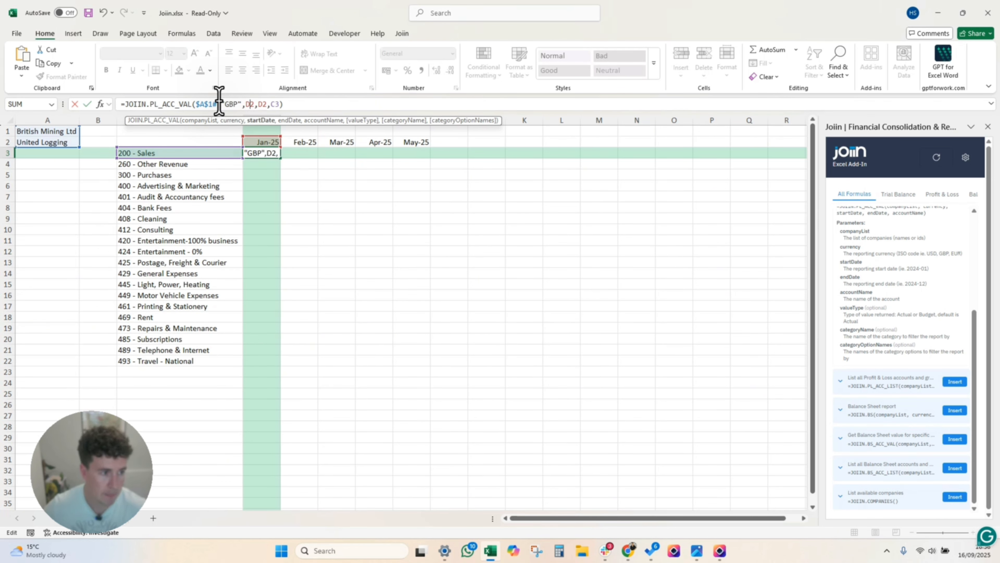
pyautogui.press('Right')
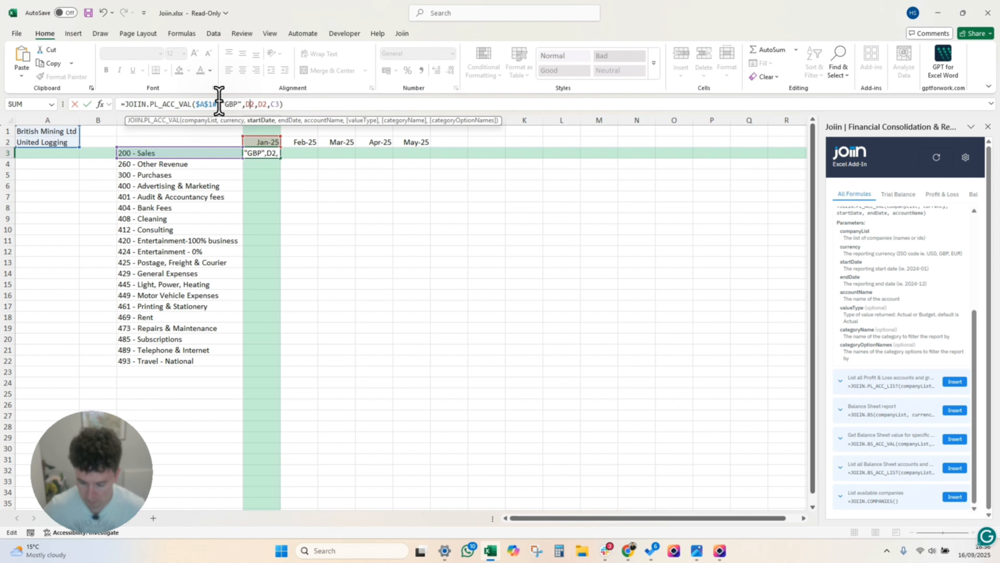
pyautogui.write('$')
pyautogui.press('Right')
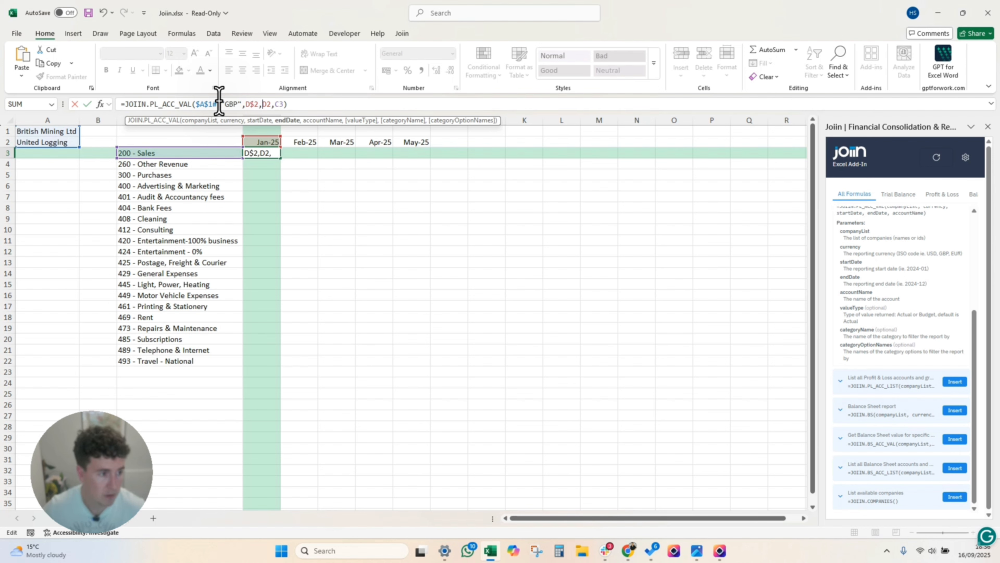
pyautogui.press('Right')
pyautogui.write('$')
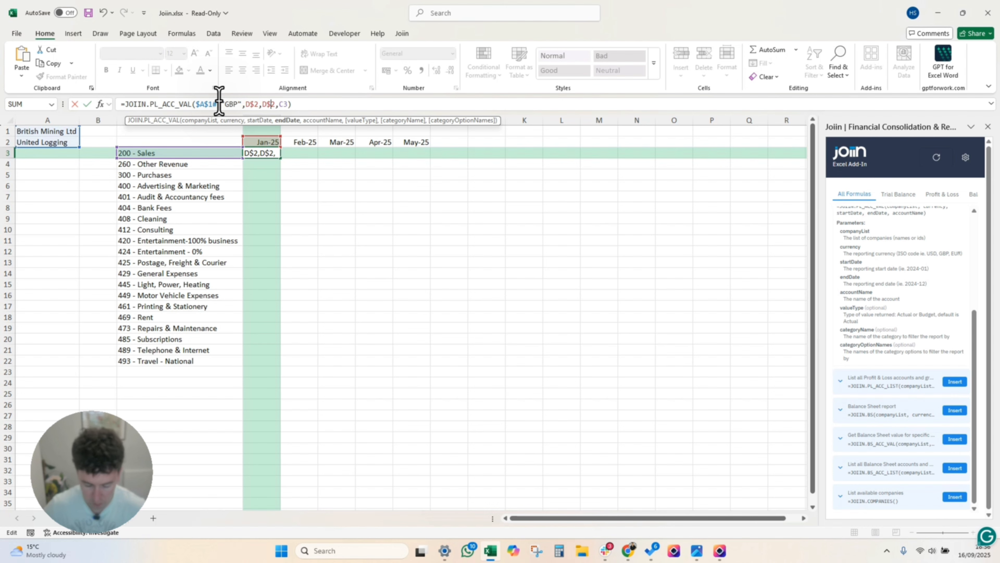
# - Lock the column of the account name reference as $C3 and commit the D3 formula
pyautogui.press('Right')
pyautogui.press('Right')
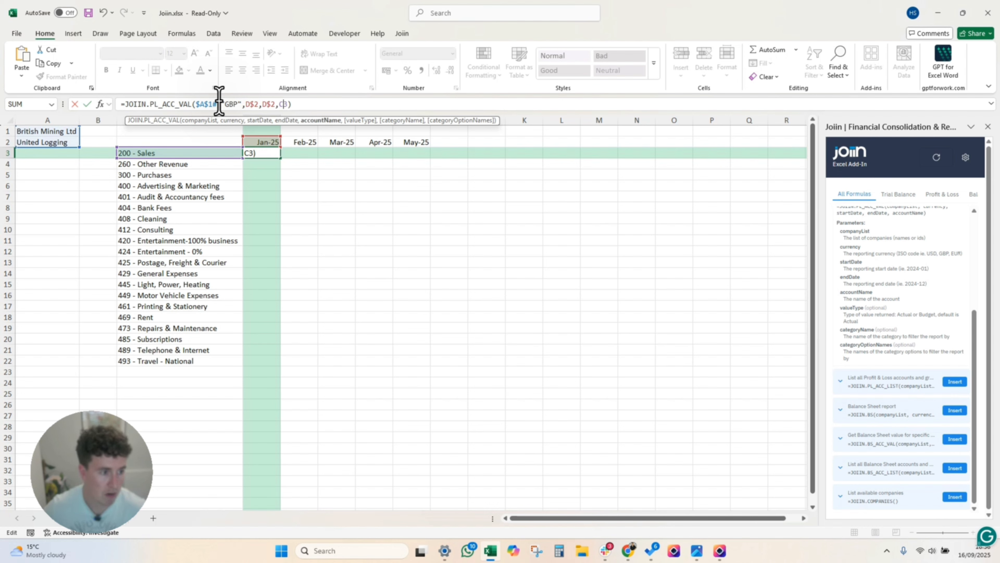
pyautogui.write('$')
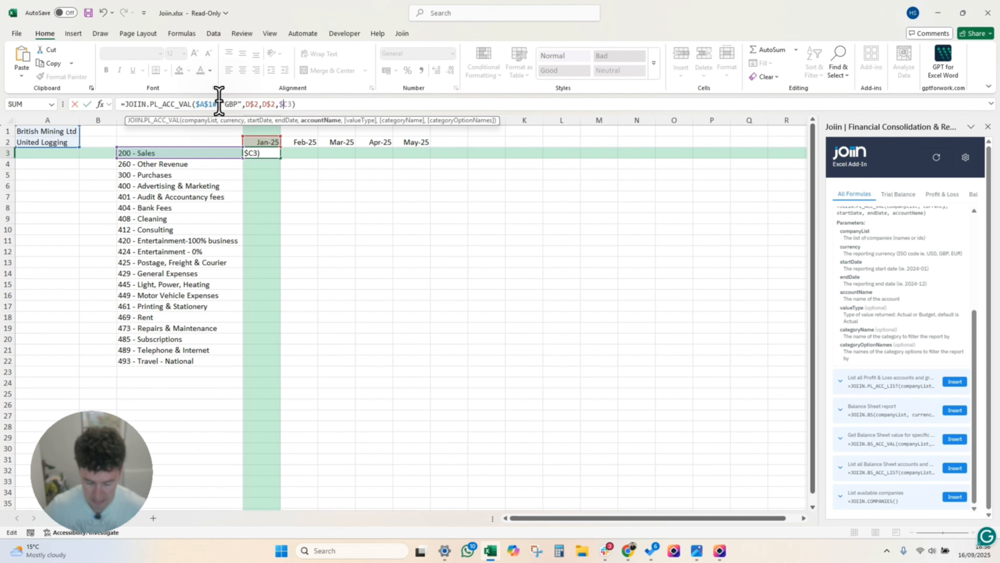
pyautogui.press('Return')
# - Fill the D3 formula across the Sales row to H3, covering Feb-25 to May-25
pyautogui.click(272, 153)
pyautogui.moveTo(280, 158); pyautogui.dragTo(421, 160)
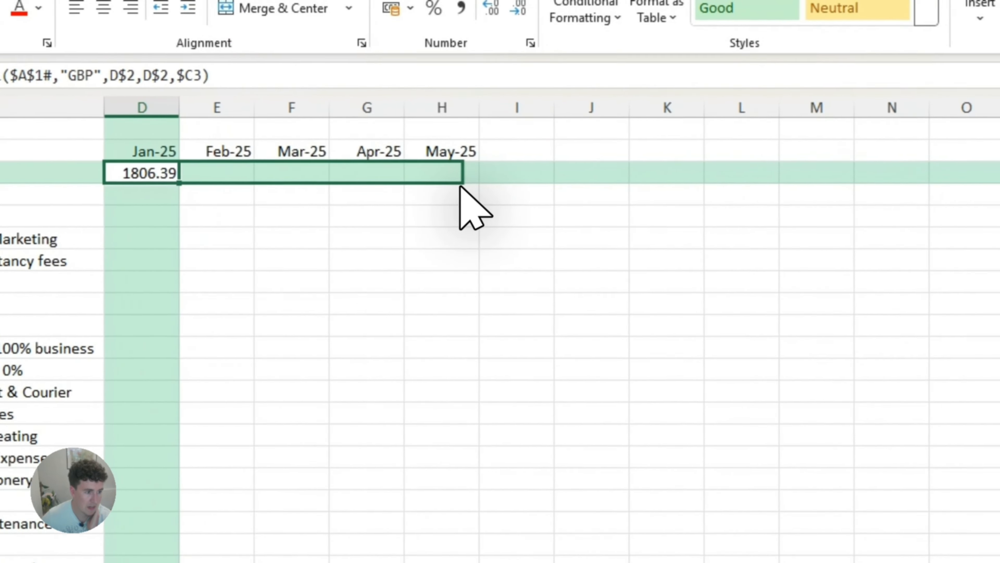
pyautogui.moveTo(461, 189); pyautogui.dragTo(461, 185)
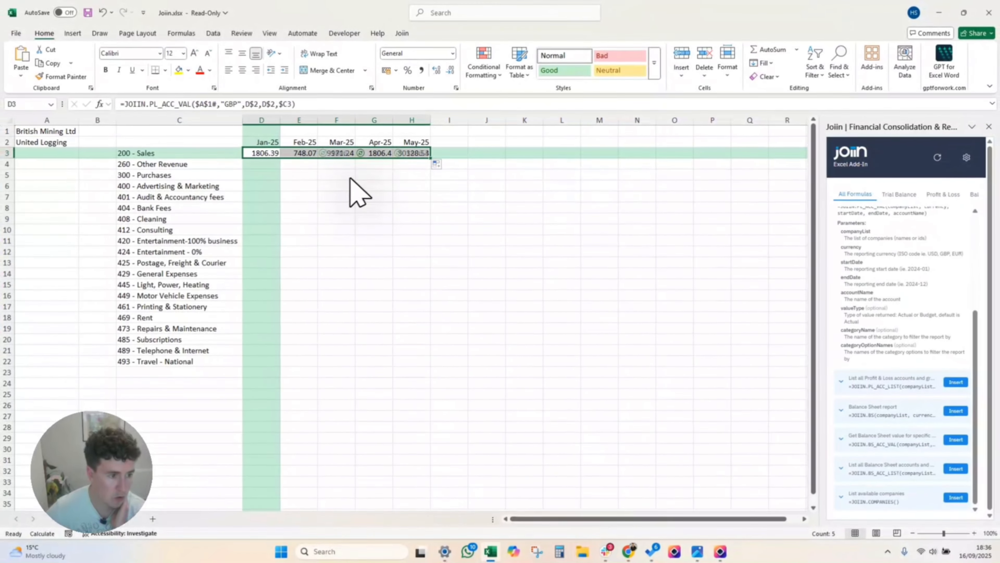